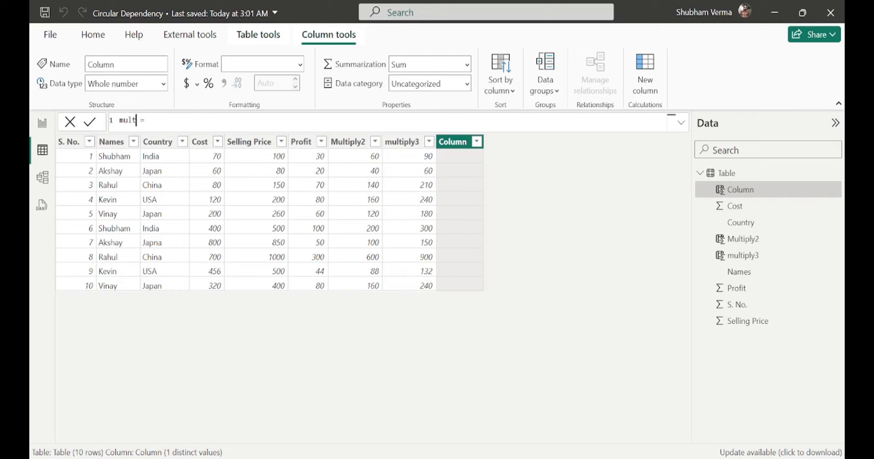
Step: Define the new calculated column as multiply4 = 'Table'[Profit]*4
{"action": "key", "text": "End"}
{"action": "type", "text": "pro"}
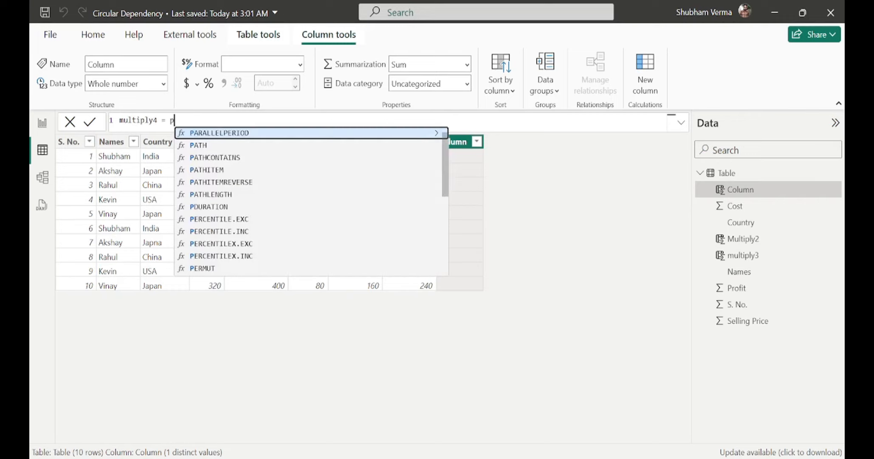
{"action": "key", "text": "Tab"}
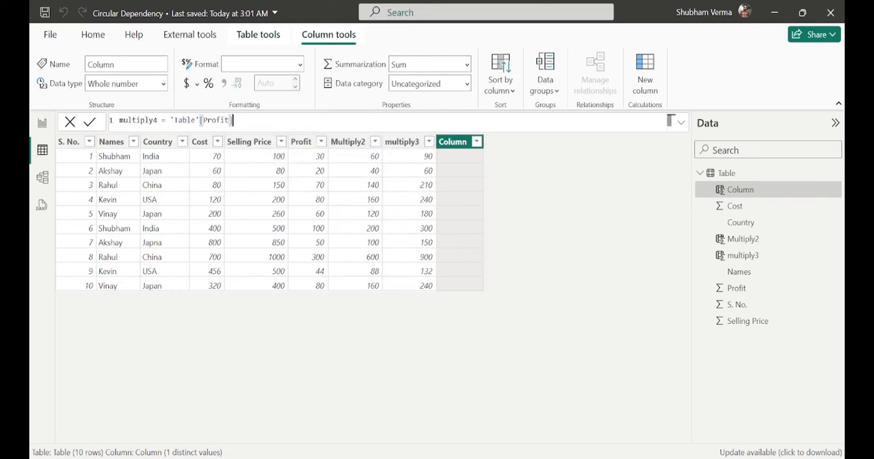
{"action": "type", "text": "*4"}
{"action": "key", "text": "Return"}
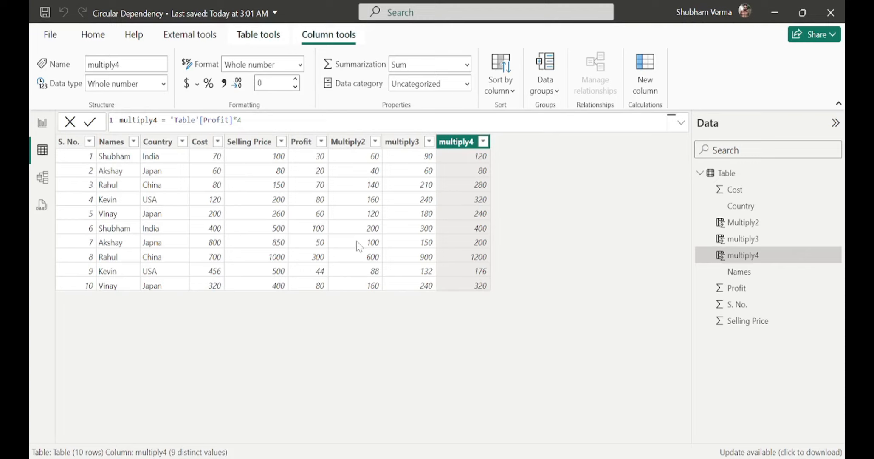
Step: Delete the calculated columns multiply4, multiply3 and Multiply2 from the table
{"action": "right_click", "coordinate": [458, 142]}
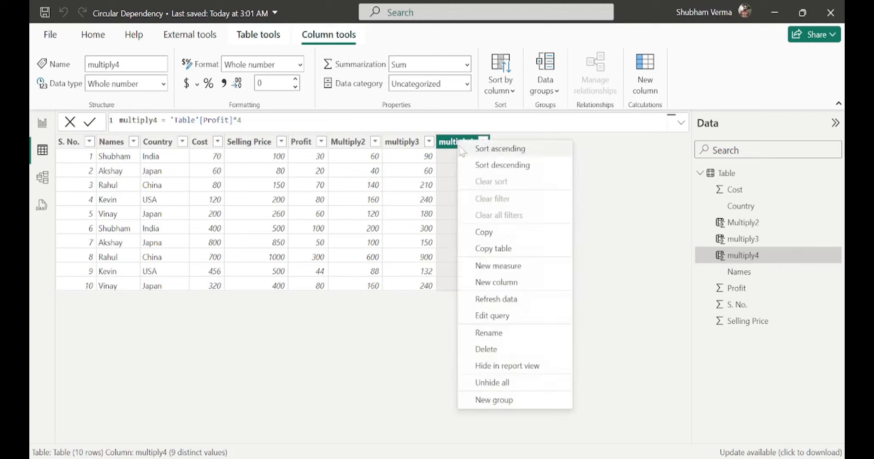
{"action": "left_click", "coordinate": [488, 350]}
{"action": "left_click", "coordinate": [514, 262]}
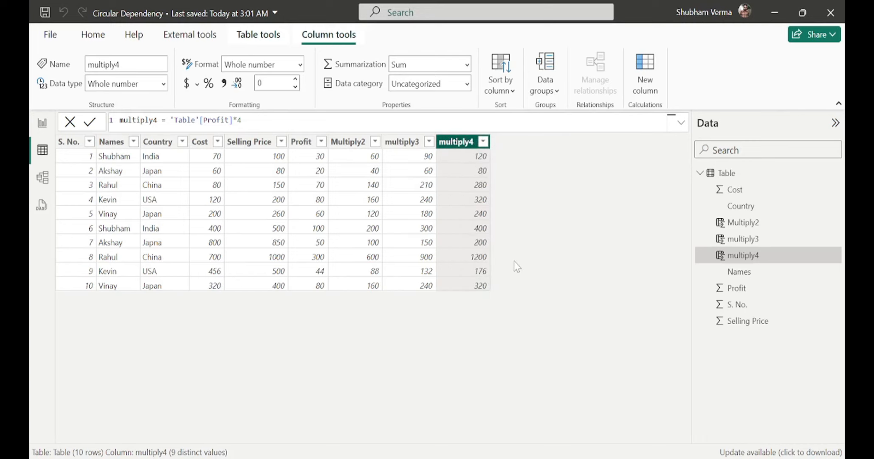
{"action": "right_click", "coordinate": [407, 146]}
{"action": "left_click", "coordinate": [433, 353]}
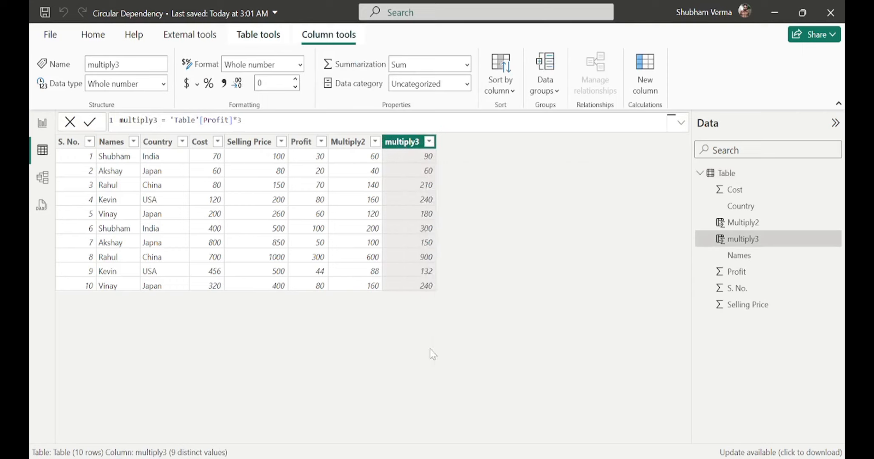
{"action": "left_click", "coordinate": [509, 262]}
{"action": "left_click", "coordinate": [353, 144]}
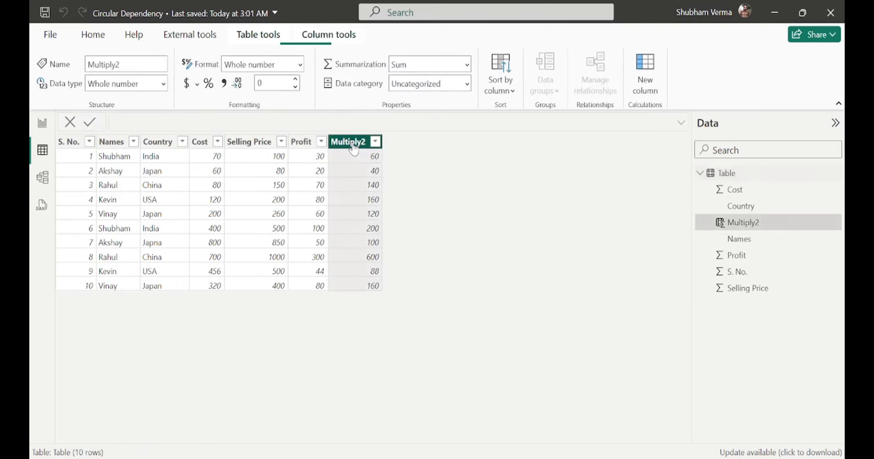
{"action": "right_click", "coordinate": [353, 147]}
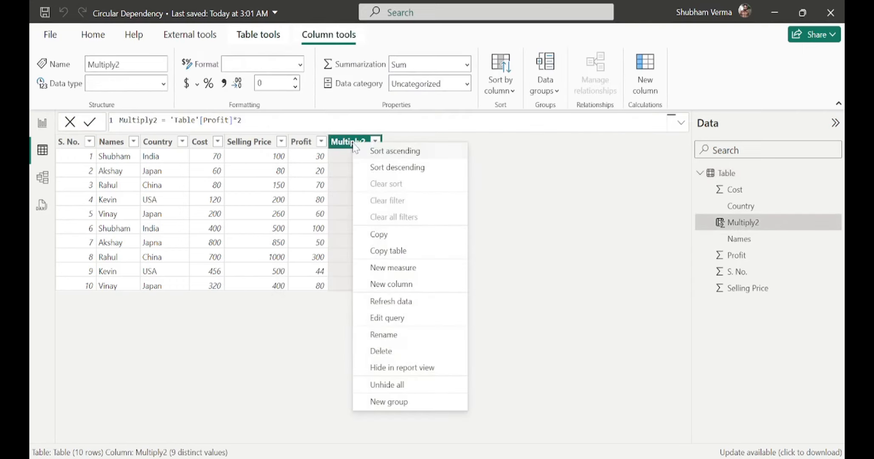
{"action": "left_click", "coordinate": [387, 351]}
{"action": "left_click", "coordinate": [517, 270]}
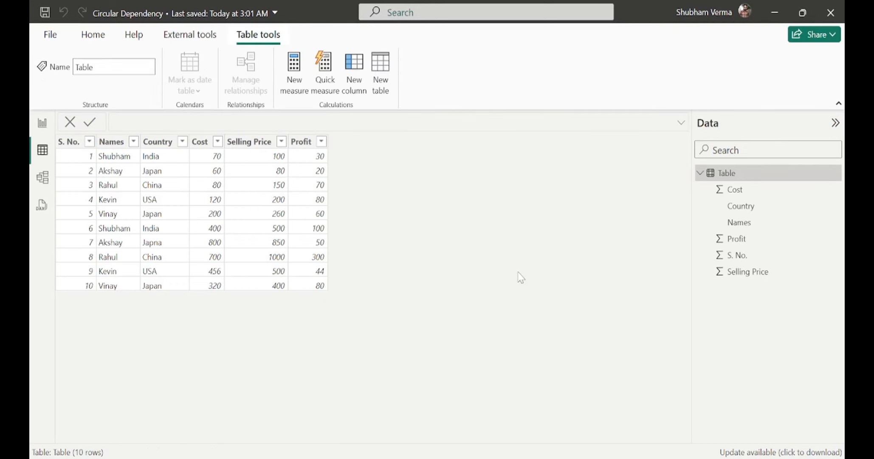
Step: Create a measure Grand Profit = SUM('Table'[Profit]) in the report view and add it to the table visual
{"action": "left_click", "coordinate": [42, 123]}
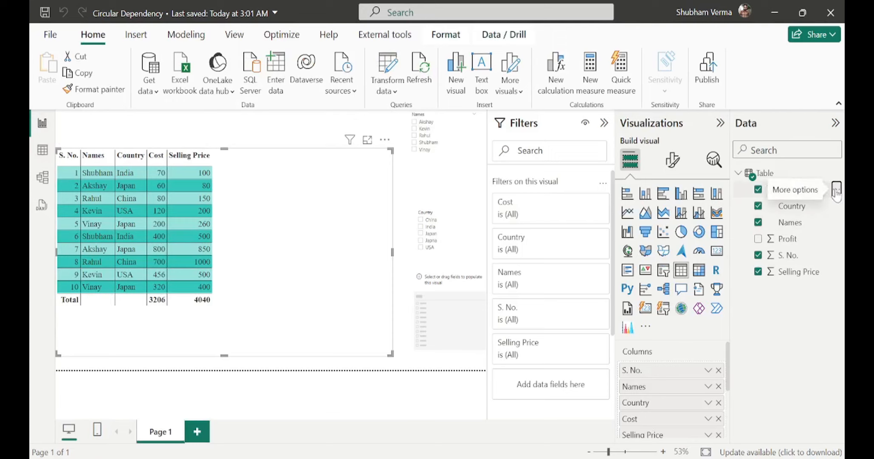
{"action": "left_click", "coordinate": [836, 192]}
{"action": "left_click", "coordinate": [760, 253]}
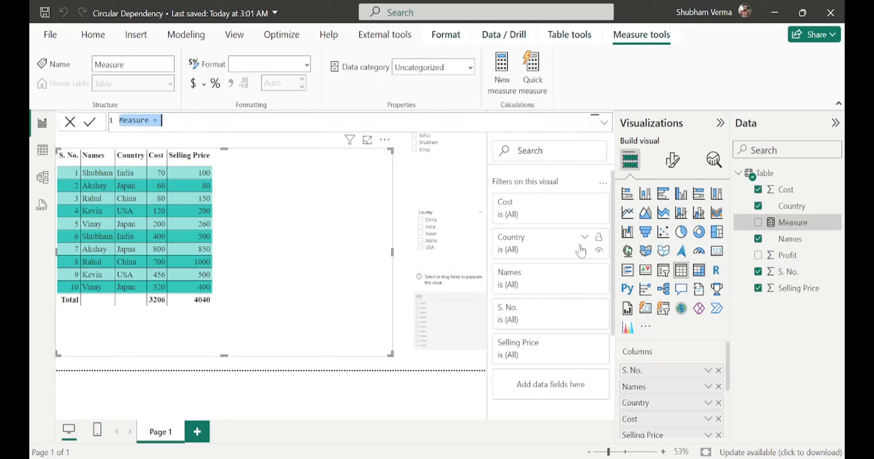
{"action": "key", "text": "BackSpace"}
{"action": "key", "text": "BackSpace"}
{"action": "key", "text": "BackSpace"}
{"action": "key", "text": "BackSpace"}
{"action": "key", "text": "BackSpace"}
{"action": "key", "text": "BackSpace"}
{"action": "key", "text": "BackSpace"}
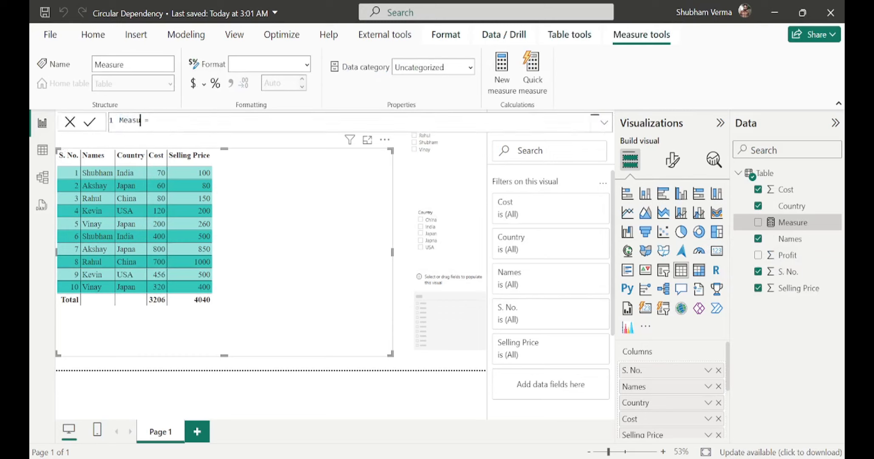
{"action": "type", "text": "Grand Profit  = SUM('Table'[Profit]"}
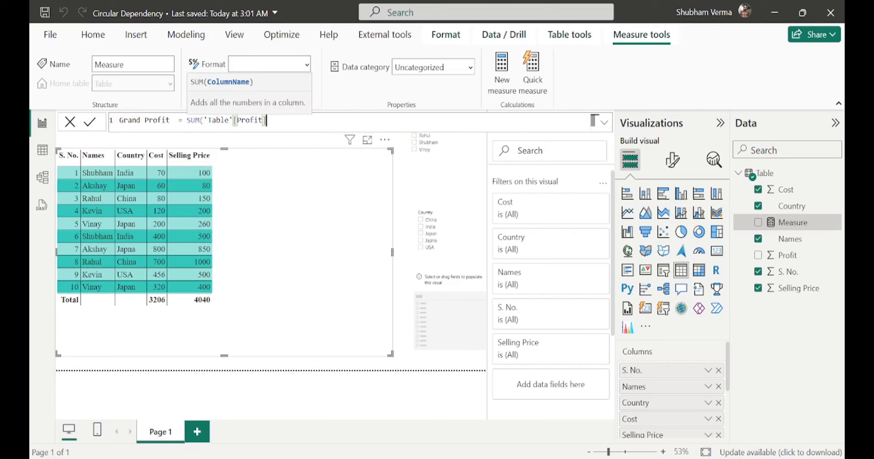
{"action": "type", "text": ")"}
{"action": "key", "text": "Return"}
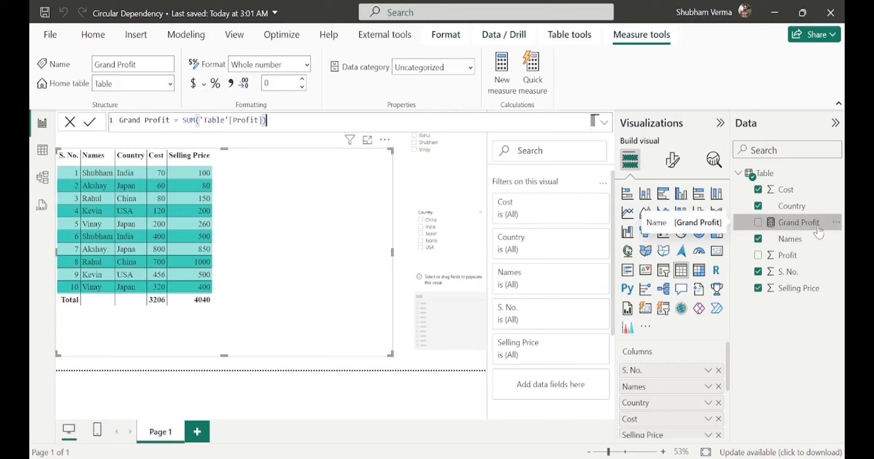
{"action": "left_click_drag", "start_coordinate": [807, 227], "coordinate": [305, 224]}
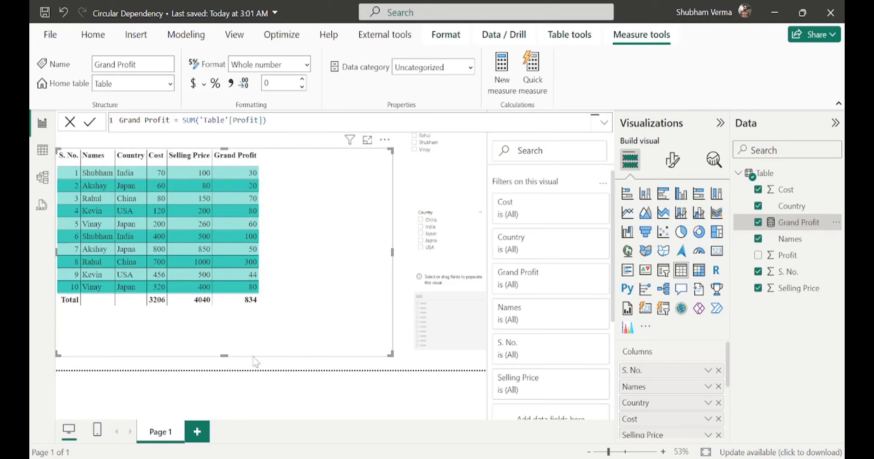
Step: Add a calculated column Multipl2 = [Grand Profit]*2 to the table in the table view
{"action": "left_click", "coordinate": [42, 153]}
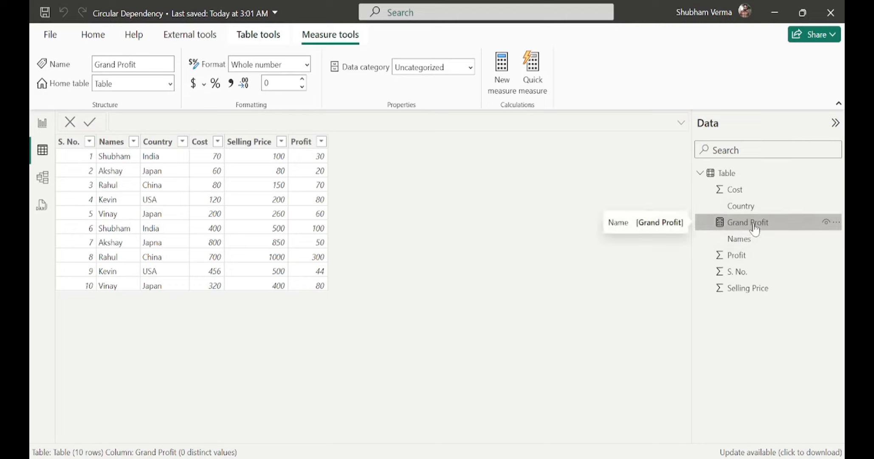
{"action": "left_click", "coordinate": [309, 147]}
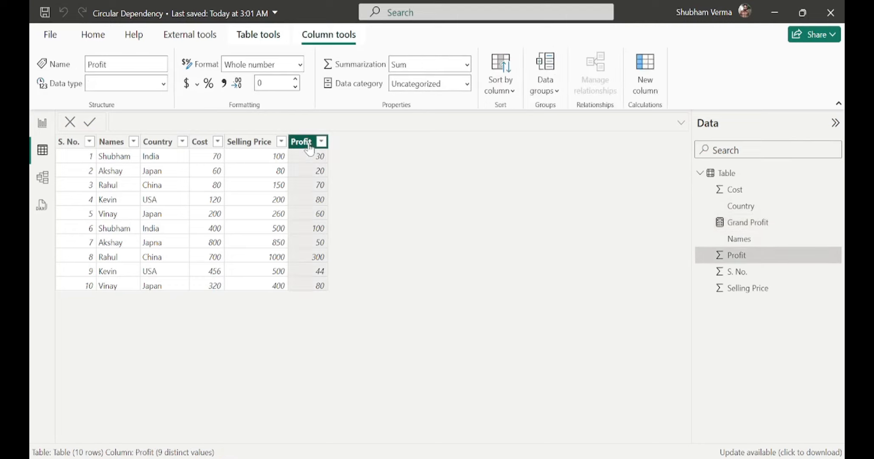
{"action": "left_click", "coordinate": [643, 88]}
{"action": "key", "text": "Right"}
{"action": "key", "text": "BackSpace"}
{"action": "key", "text": "BackSpace"}
{"action": "key", "text": "BackSpace"}
{"action": "key", "text": "BackSpace"}
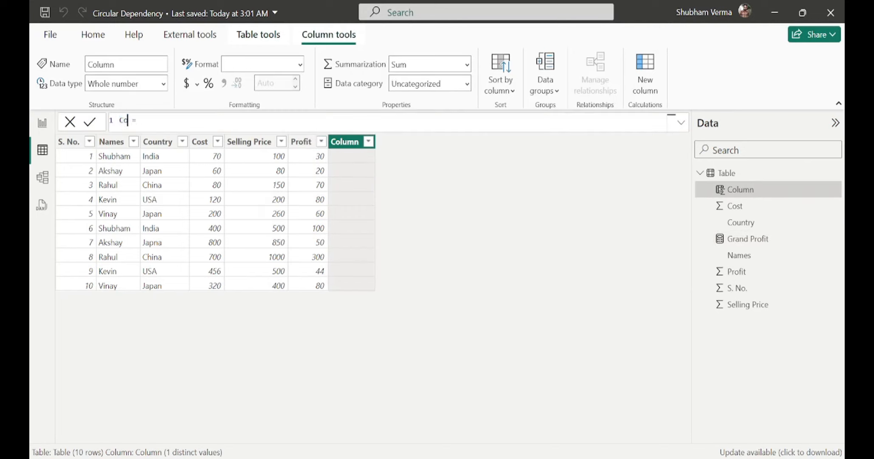
{"action": "key", "text": "BackSpace"}
{"action": "key", "text": "BackSpace"}
{"action": "type", "text": "Multiply"}
{"action": "key", "text": "End"}
{"action": "type", "text": "[Grand Profit]"}
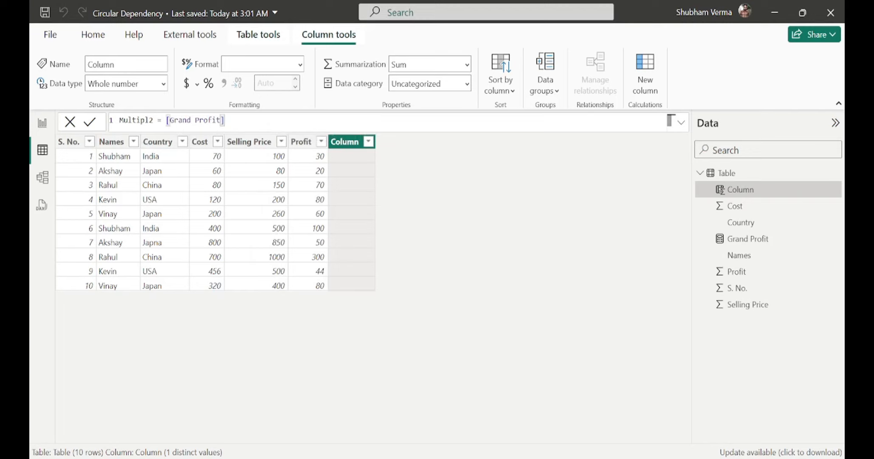
{"action": "type", "text": "*2"}
{"action": "key", "text": "Return"}
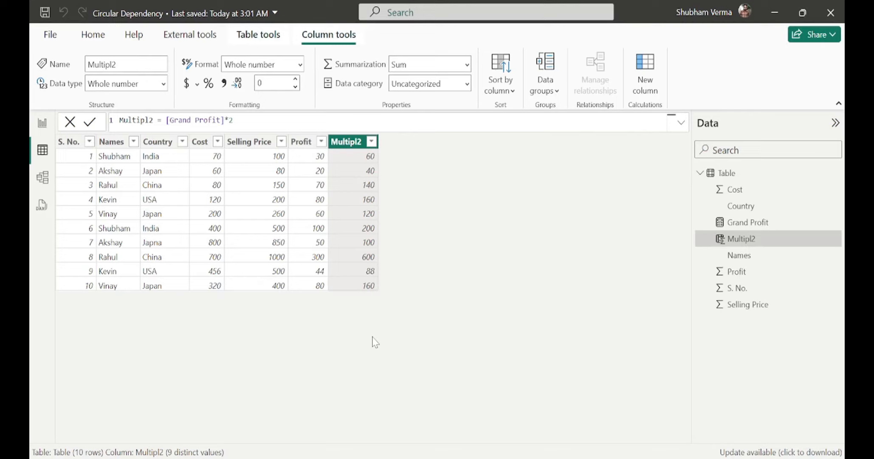
Step: Try to add a second calculated column Multiply3 = [Grand Profit]*3, and select the Multipl2 column
{"action": "left_click", "coordinate": [644, 85]}
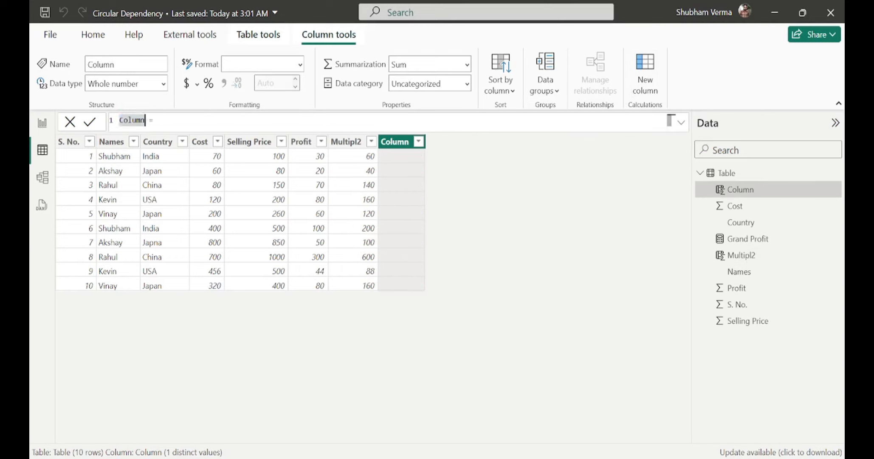
{"action": "key", "text": "BackSpace"}
{"action": "key", "text": "BackSpace"}
{"action": "key", "text": "BackSpace"}
{"action": "key", "text": "BackSpace"}
{"action": "key", "text": "BackSpace"}
{"action": "key", "text": "BackSpace"}
{"action": "type", "text": "Mult"}
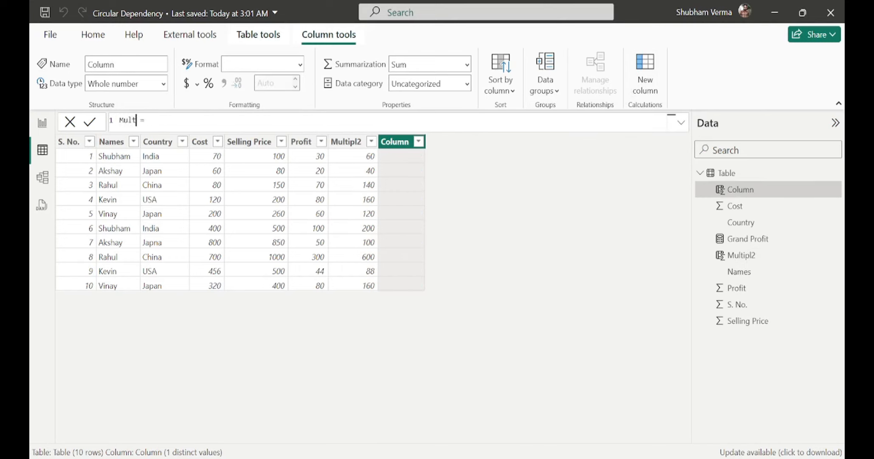
{"action": "type", "text": "iply3 =[Grand Profit]*"}
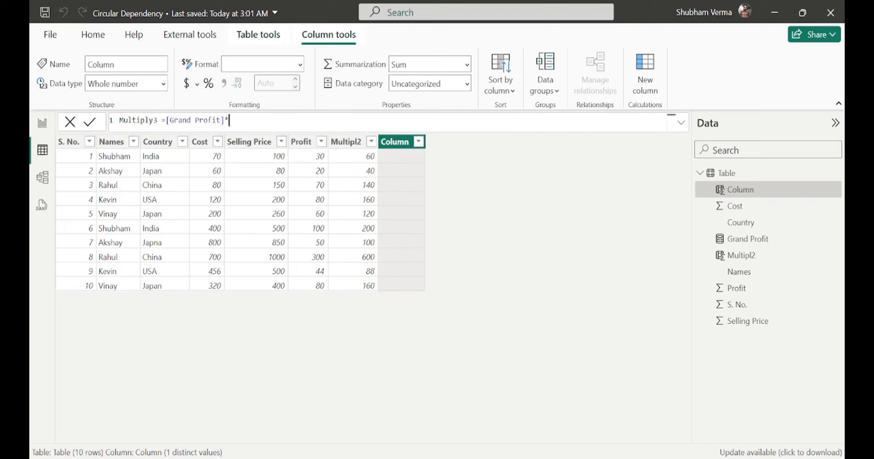
{"action": "type", "text": "3"}
{"action": "key", "text": "Return"}
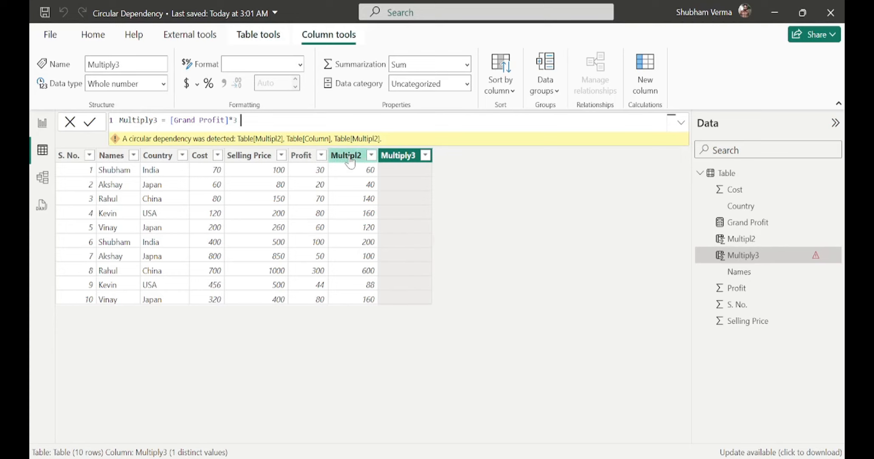
{"action": "left_click", "coordinate": [350, 162]}
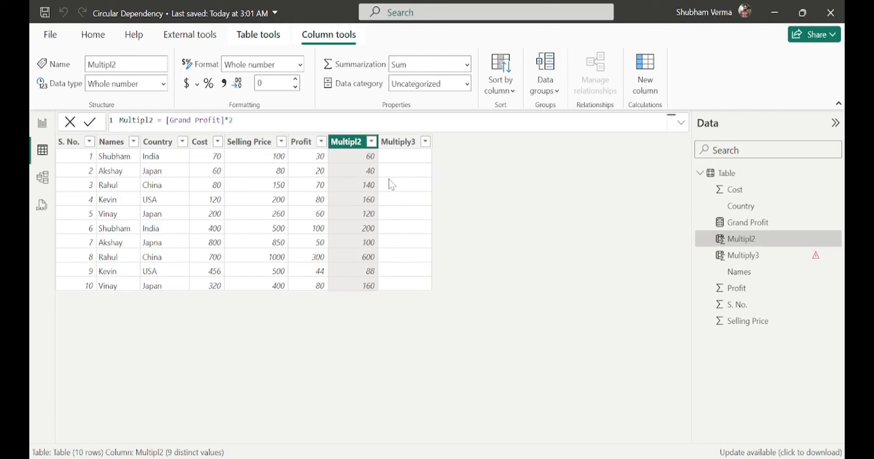
Step: Add Multipl2 to the report's table visual, shorten its field label to Multipl2, and filter the Country slicer to India
{"action": "left_click", "coordinate": [41, 124]}
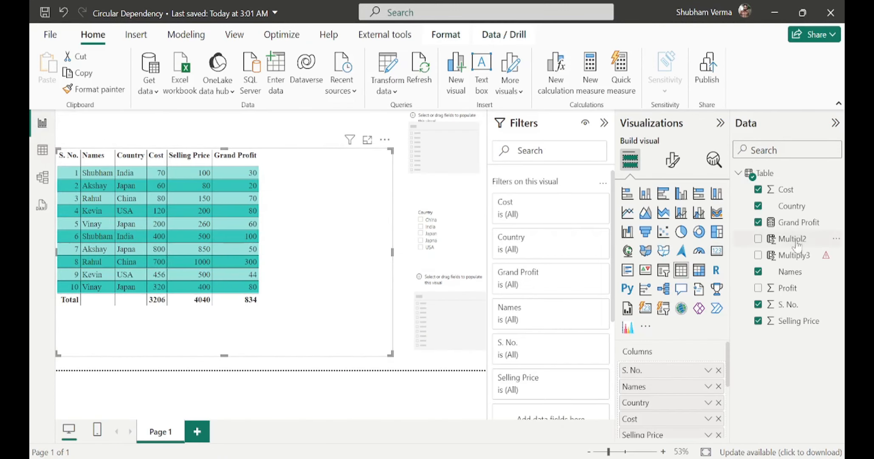
{"action": "left_click_drag", "start_coordinate": [797, 244], "coordinate": [353, 221]}
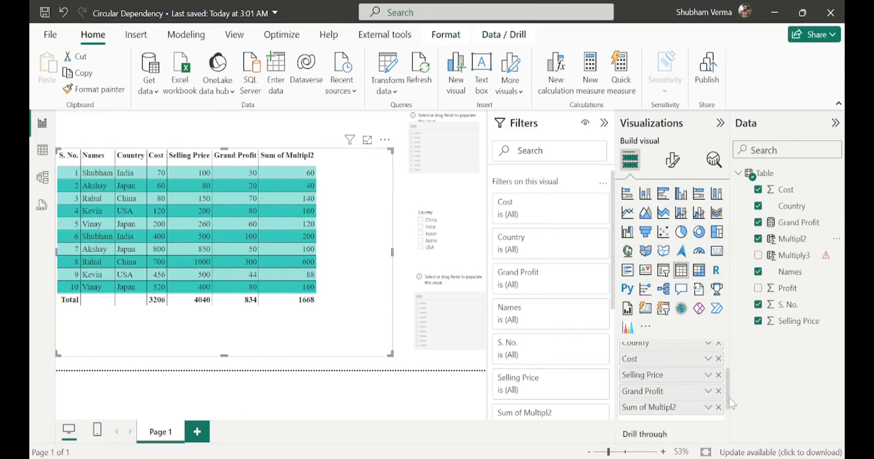
{"action": "double_click", "coordinate": [663, 411]}
{"action": "left_click", "coordinate": [650, 408]}
{"action": "key", "text": "BackSpace"}
{"action": "key", "text": "BackSpace"}
{"action": "key", "text": "BackSpace"}
{"action": "key", "text": "BackSpace"}
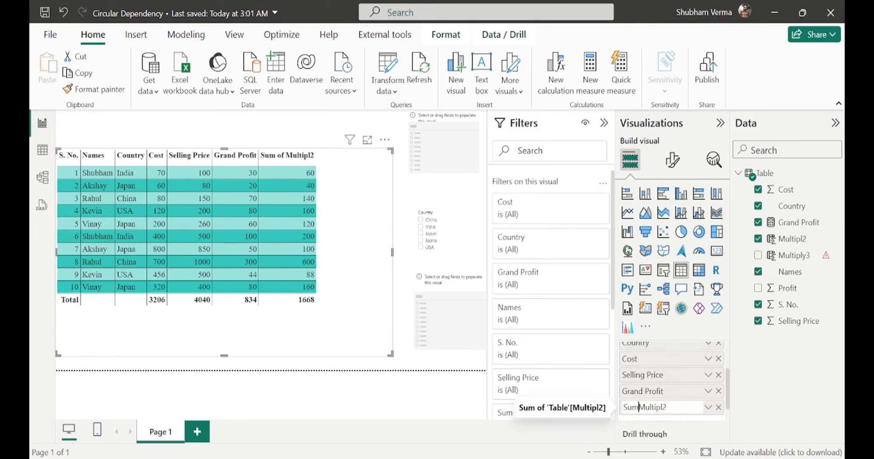
{"action": "key", "text": "BackSpace"}
{"action": "key", "text": "BackSpace"}
{"action": "key", "text": "BackSpace"}
{"action": "left_click", "coordinate": [357, 218]}
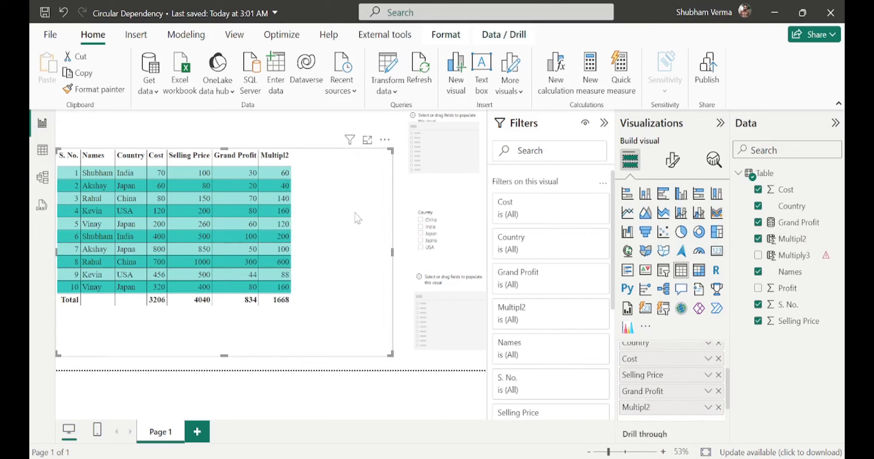
{"action": "left_click", "coordinate": [421, 227]}
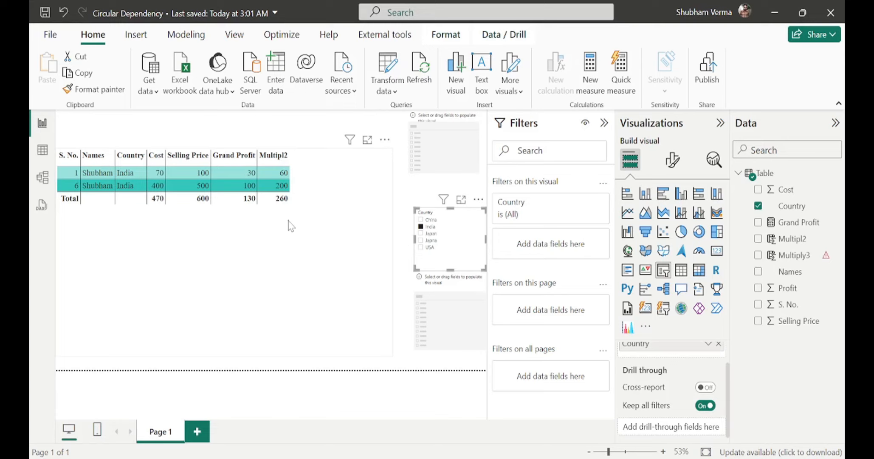
Step: Compare the formulas of the Multiply3 and Multipl2 columns in the table view
{"action": "left_click", "coordinate": [43, 155]}
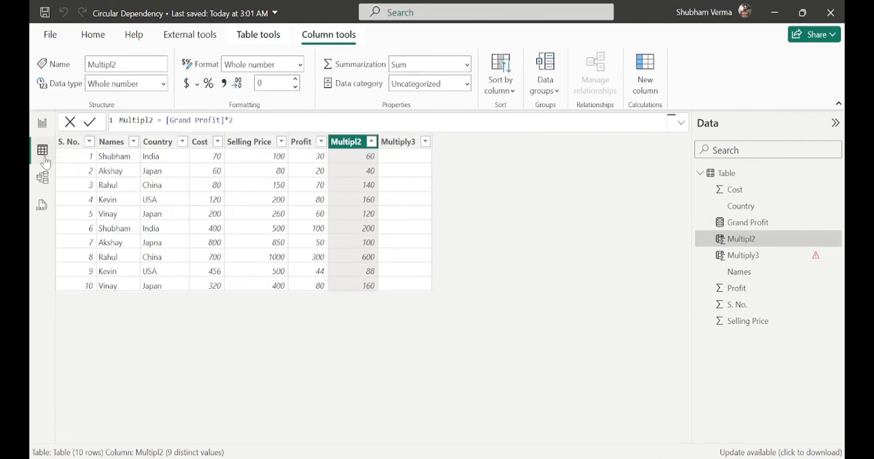
{"action": "left_click", "coordinate": [407, 144]}
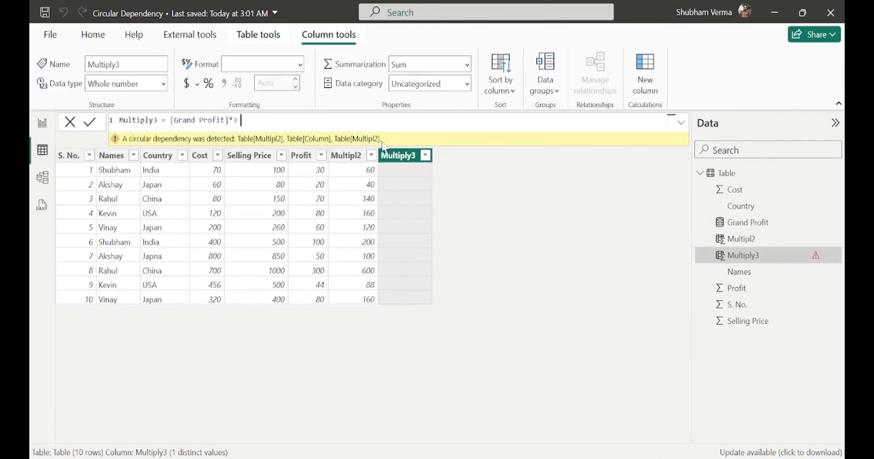
{"action": "left_click", "coordinate": [346, 156]}
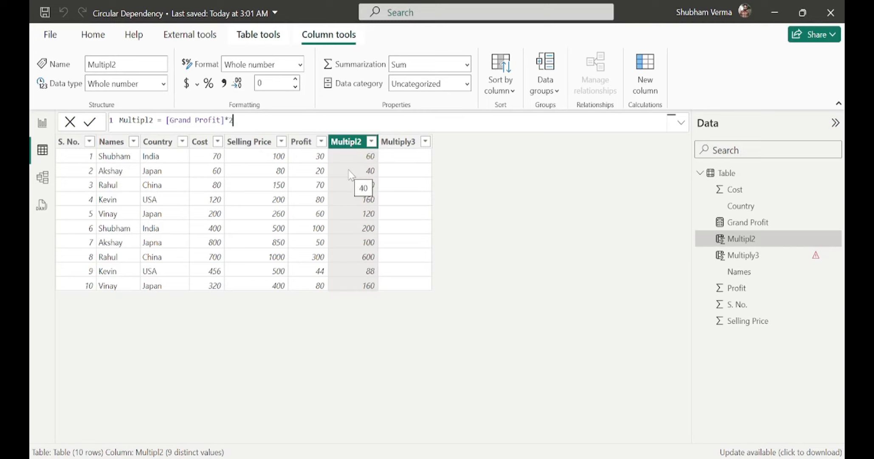
{"action": "left_click", "coordinate": [397, 145]}
{"action": "left_click", "coordinate": [576, 262]}
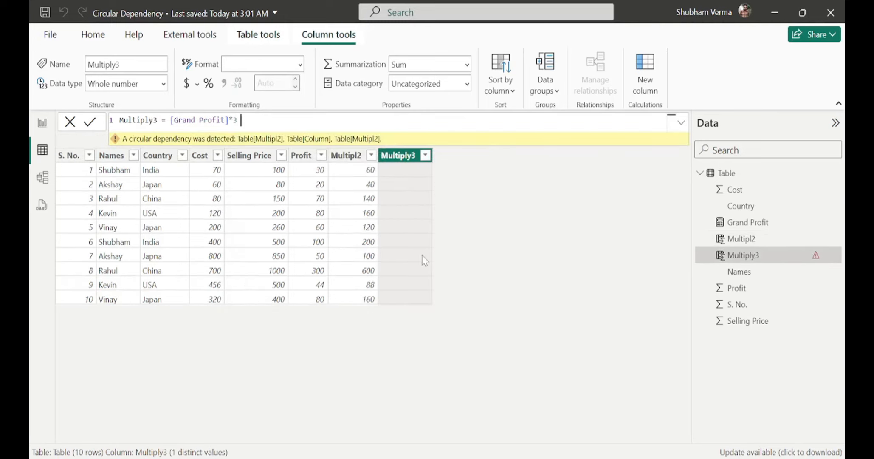